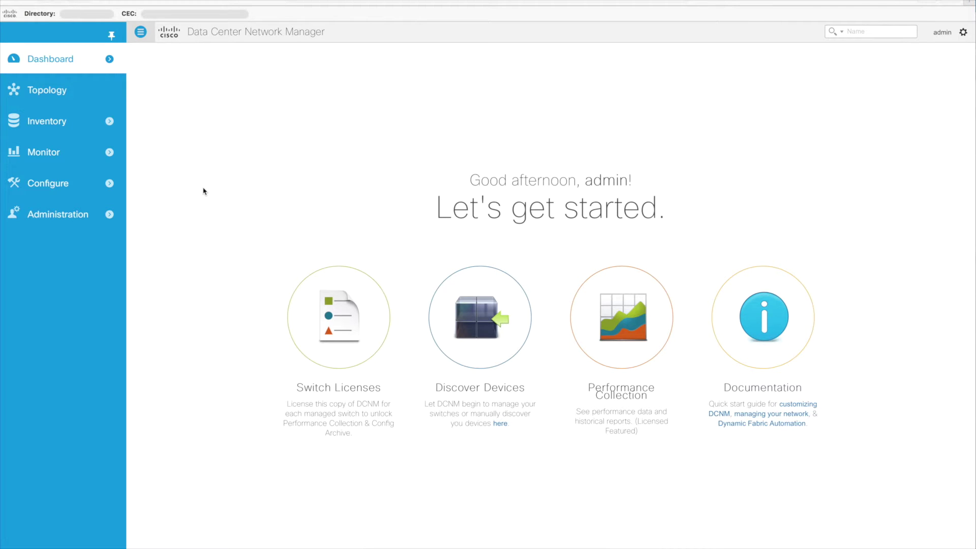
Go to SAN Zoning, pick fabric Fabric_MDS9250i-A, and expand the VSAN list.
left_click(49, 188)
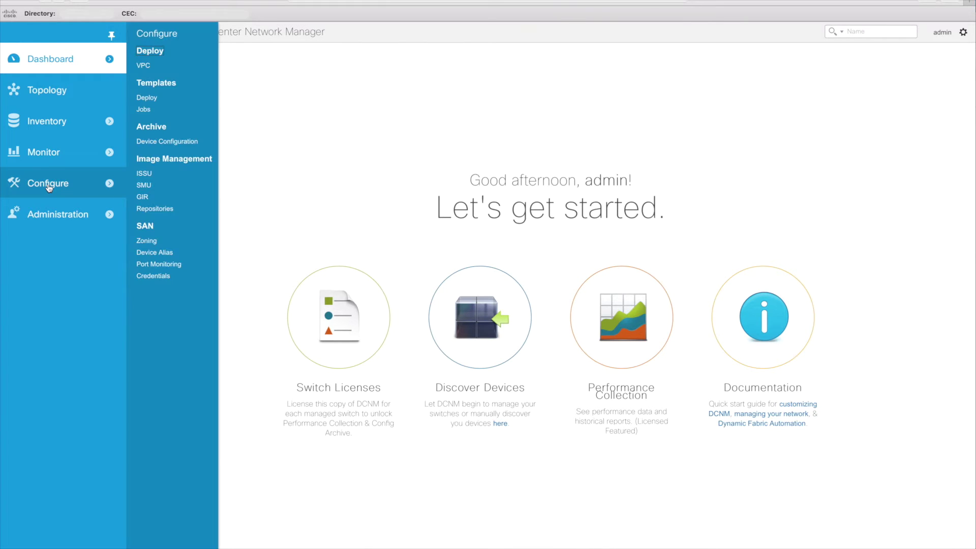
left_click(146, 243)
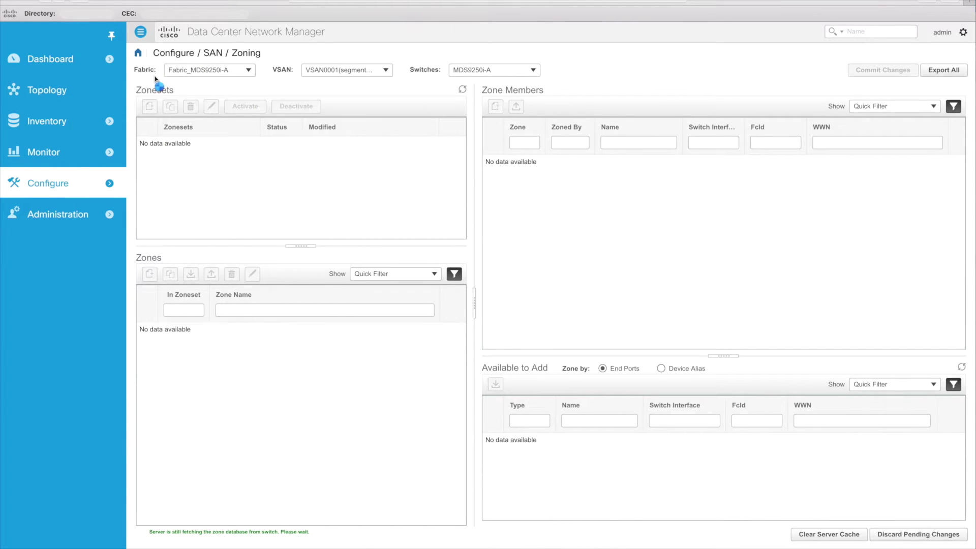
left_click(249, 71)
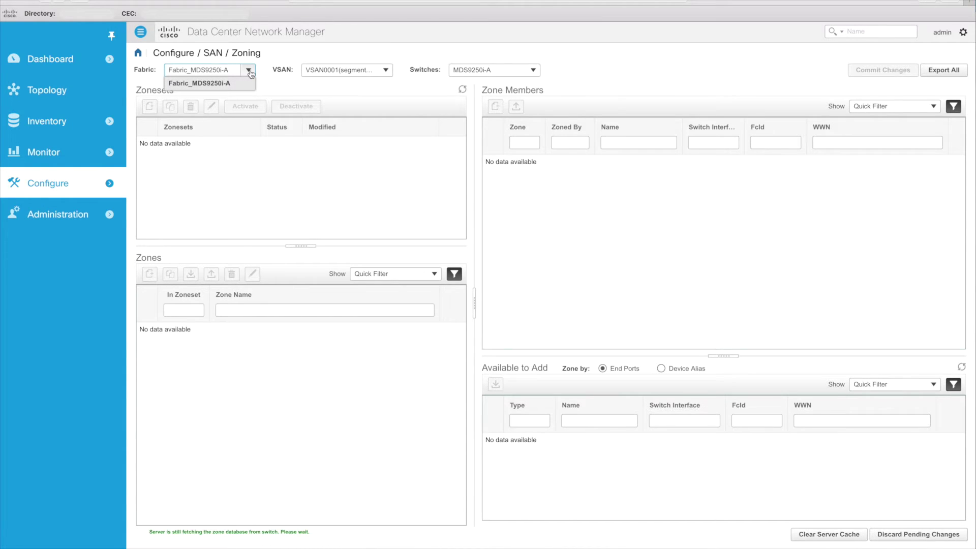
left_click(250, 71)
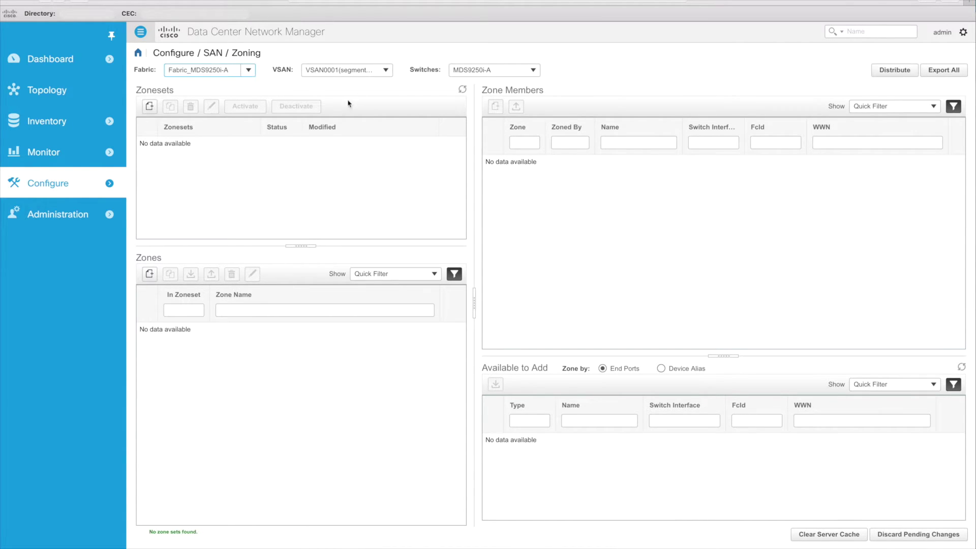
left_click(386, 71)
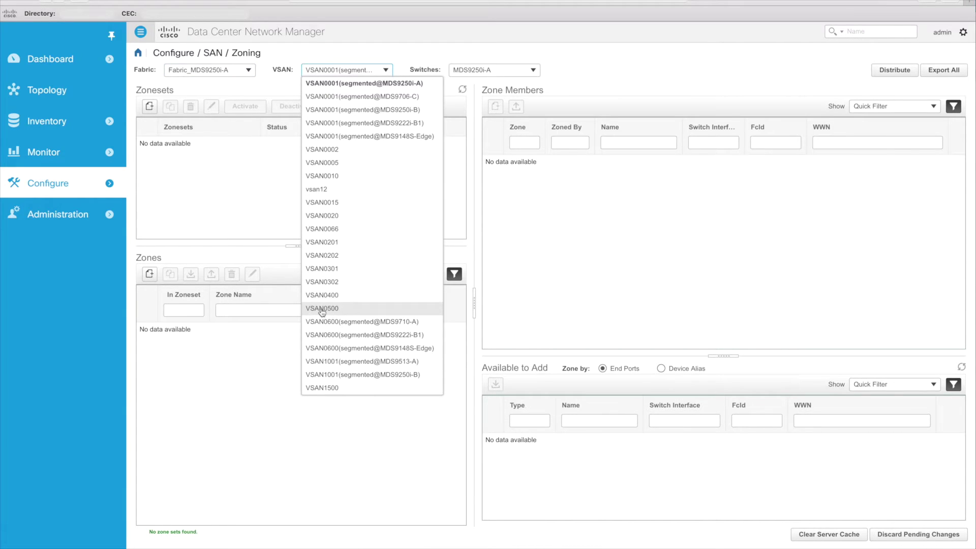
Select VSAN0500 to load its zonesets ALGAR and SZ_ZS and four end ports.
left_click(322, 309)
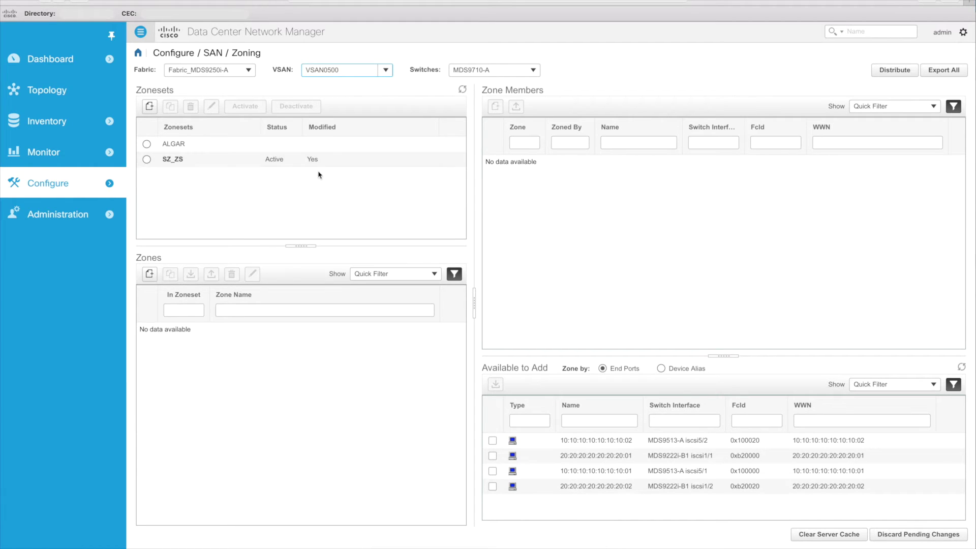
Activate zoneset SZ_ZS, confirming its New_Zone additions and Test_1 removals.
left_click(147, 160)
left_click(247, 107)
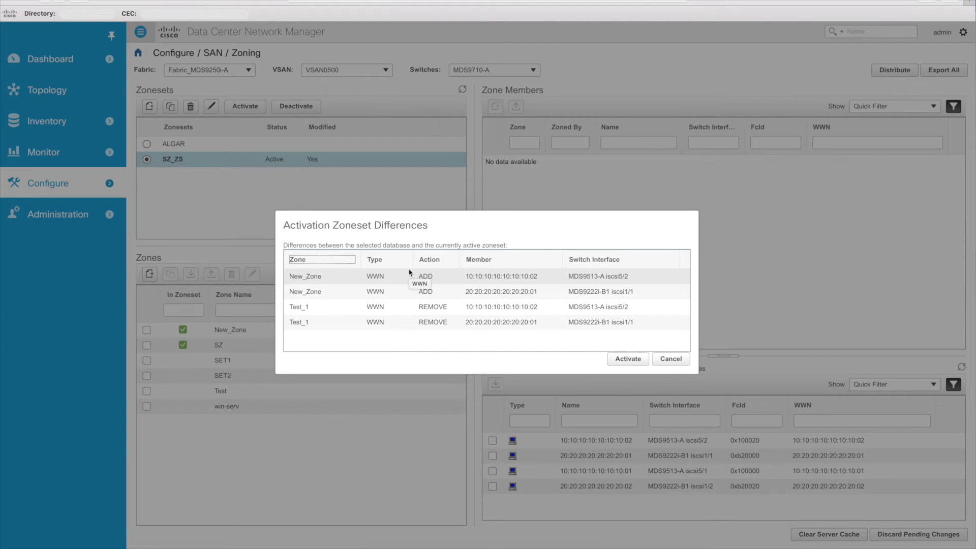
left_click(628, 360)
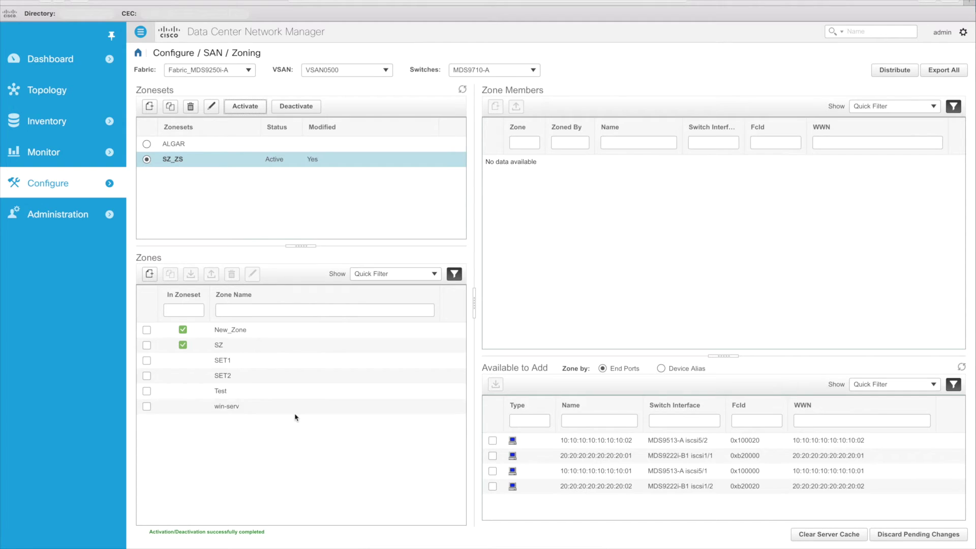
Add a new zone named 'Movie' to VSAN0500.
left_click(150, 275)
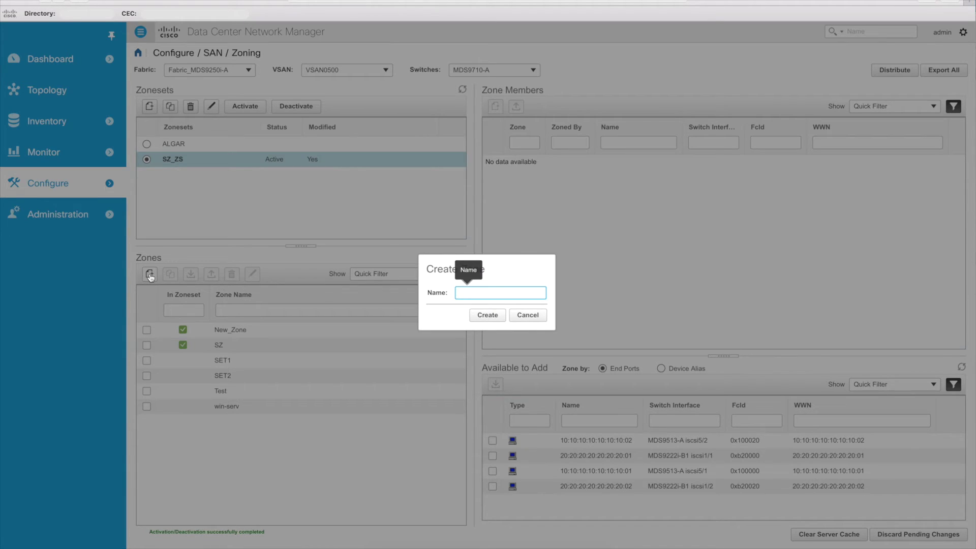
left_click(486, 293)
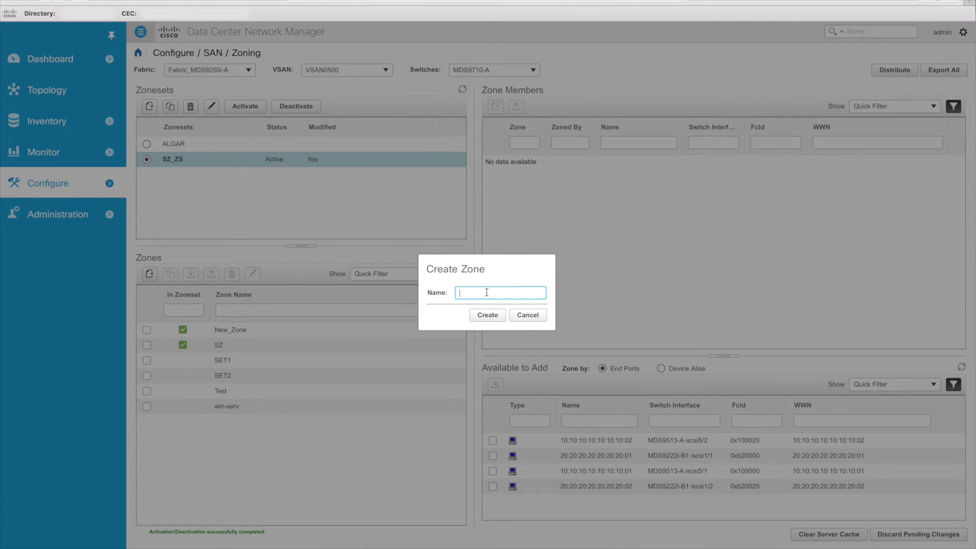
type("Movie")
left_click(496, 316)
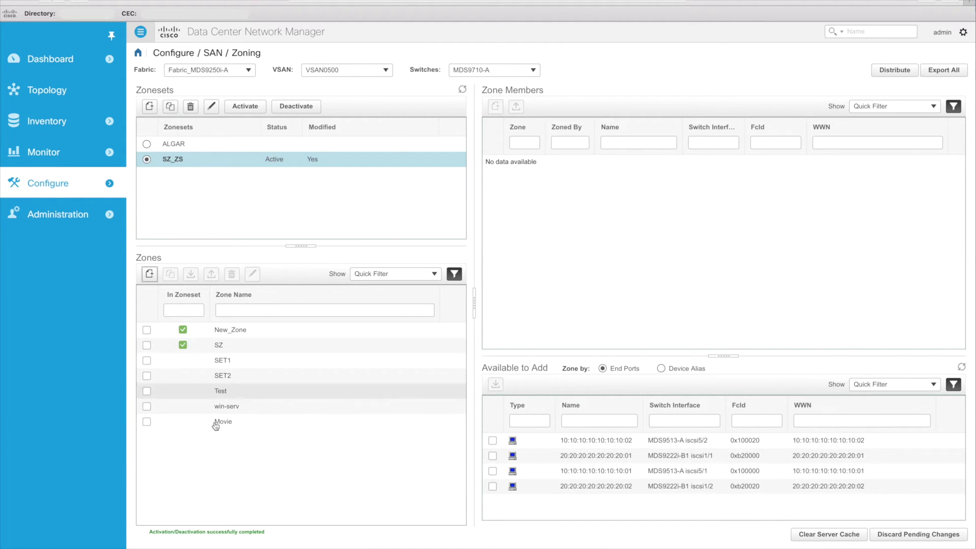
Add end ports iscsi1/1, iscsi1/2, iscsi5/1 and iscsi5/2 to zone Movie.
left_click(147, 422)
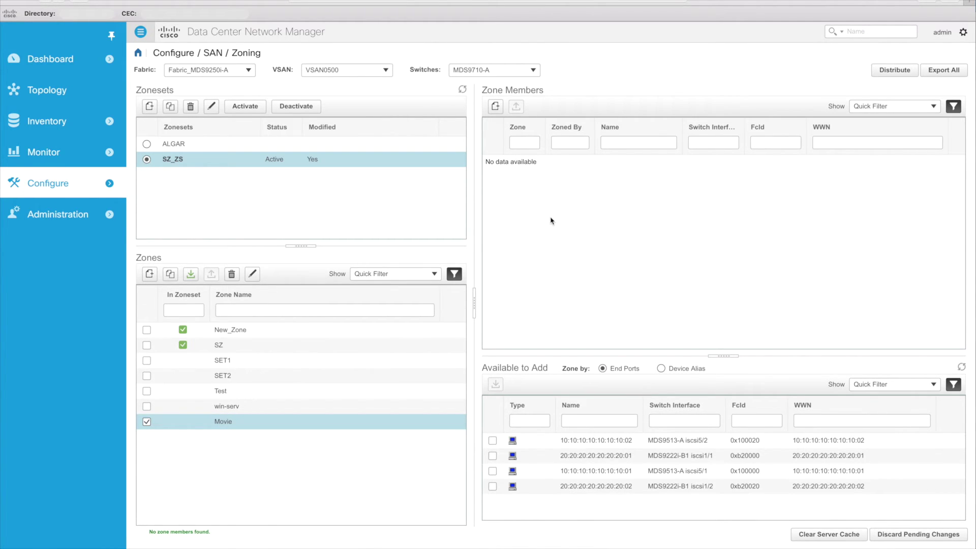
left_click(493, 487)
left_click(492, 472)
left_click(493, 456)
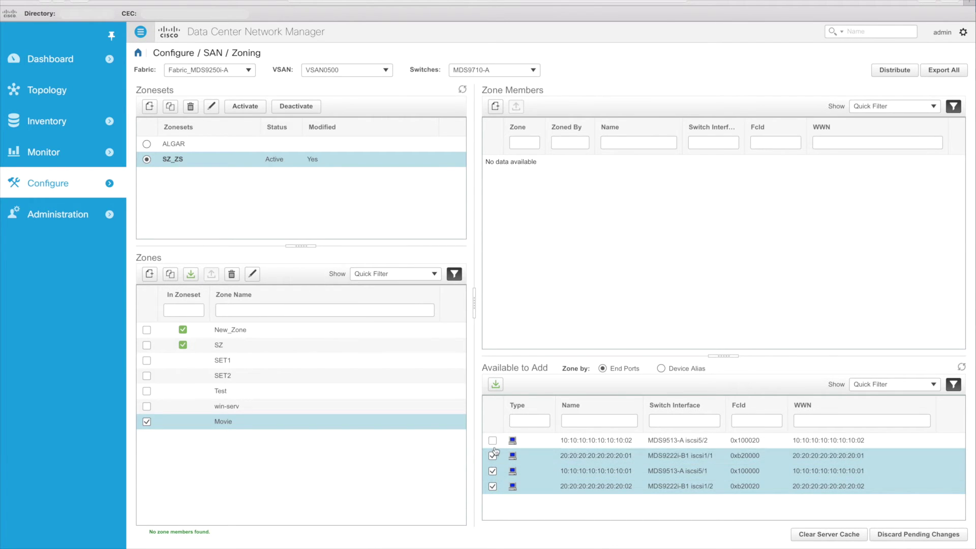
left_click(493, 443)
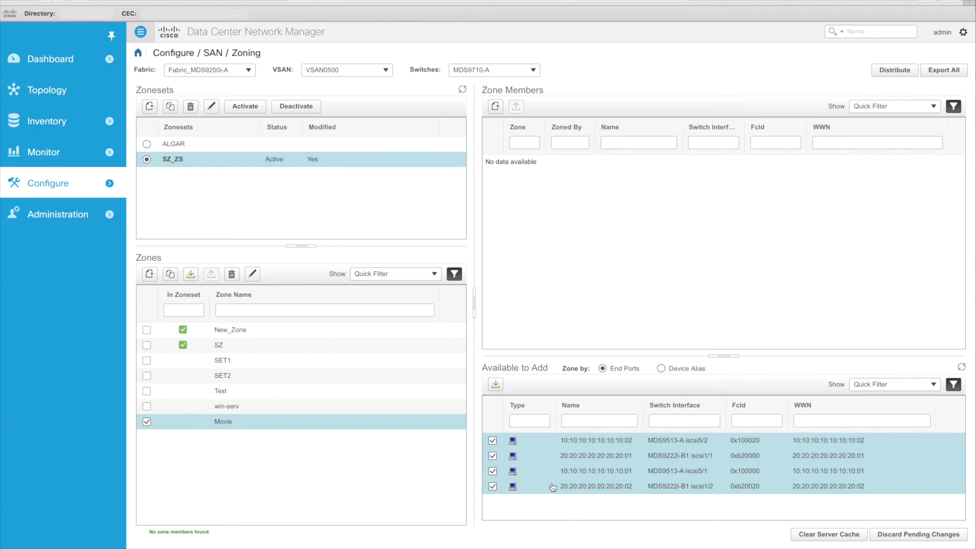
left_click(496, 385)
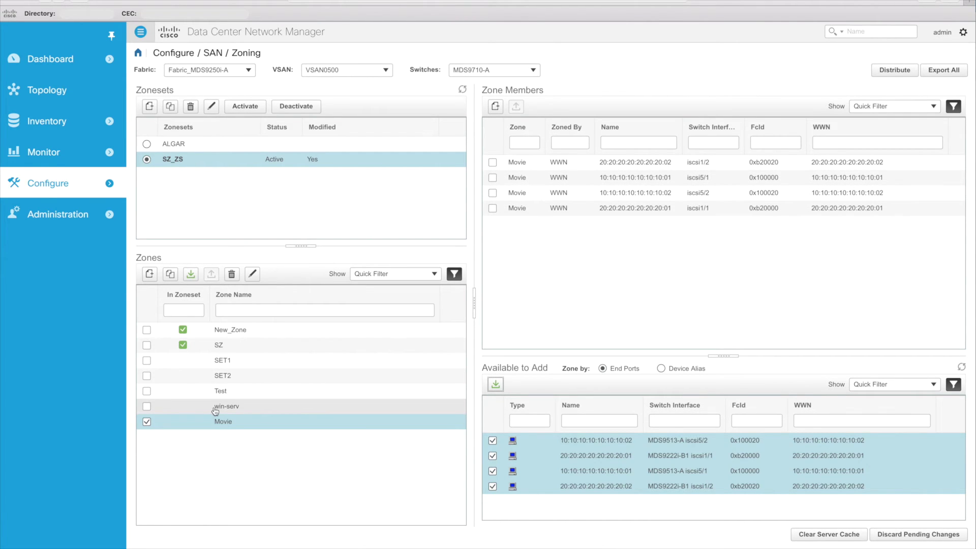
Compare with the win-serv zone's members, then confirm Movie lists all four.
left_click(147, 422)
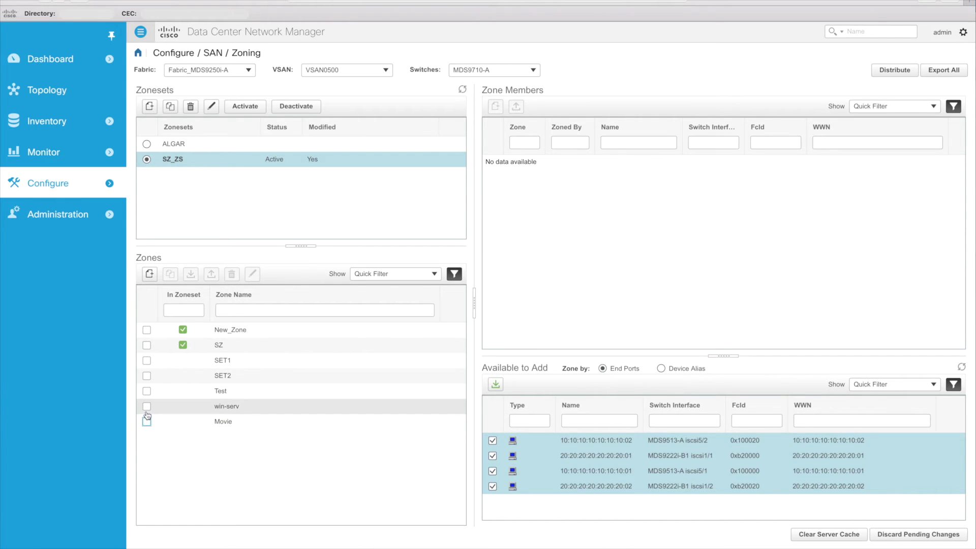
left_click(147, 406)
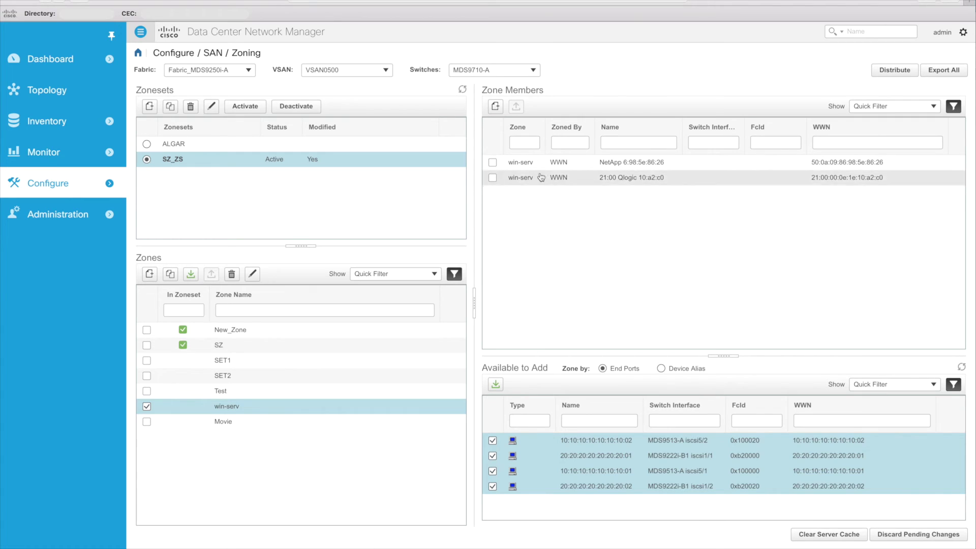
left_click(147, 407)
left_click(147, 422)
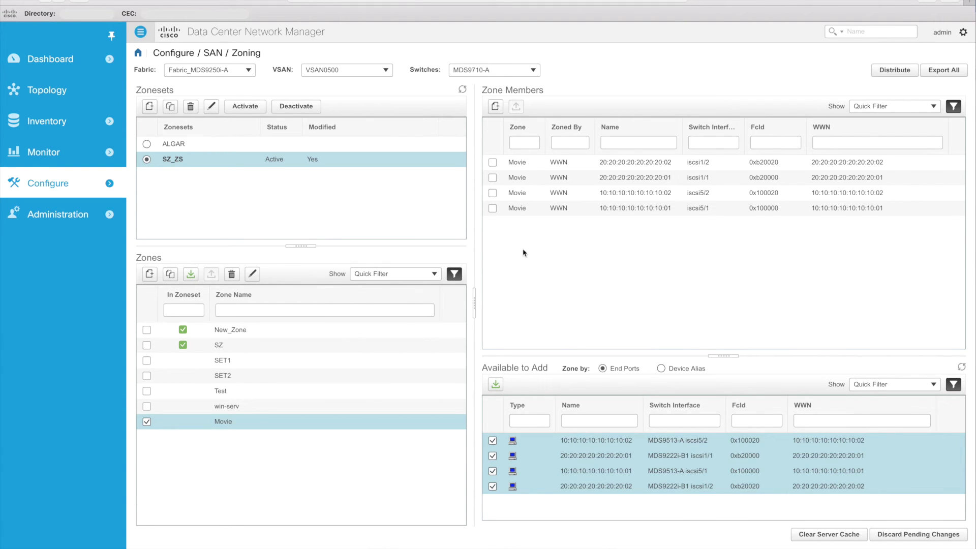
Remove member 10:10:10:10:10:10:10:01 from Movie and add Movie to zoneset SZ_ZS.
left_click(492, 209)
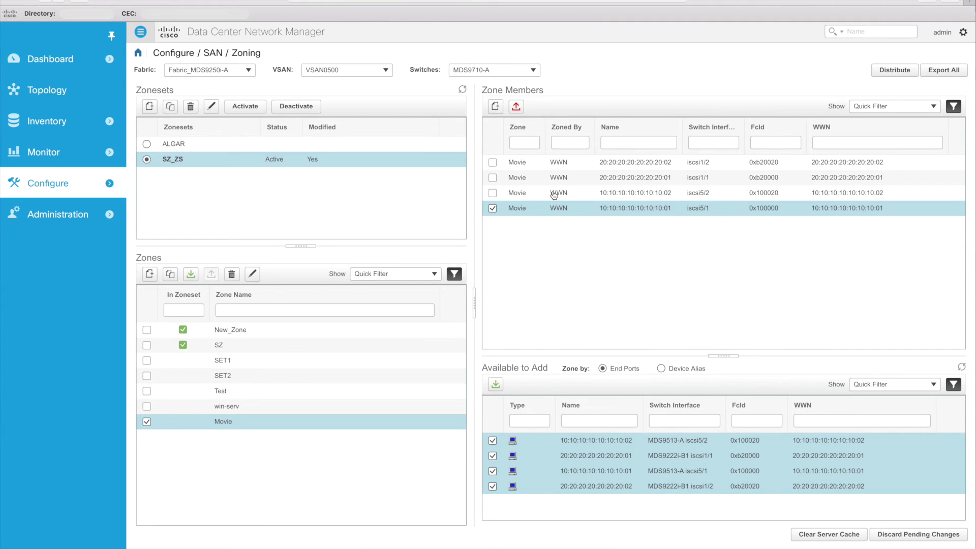
left_click(516, 107)
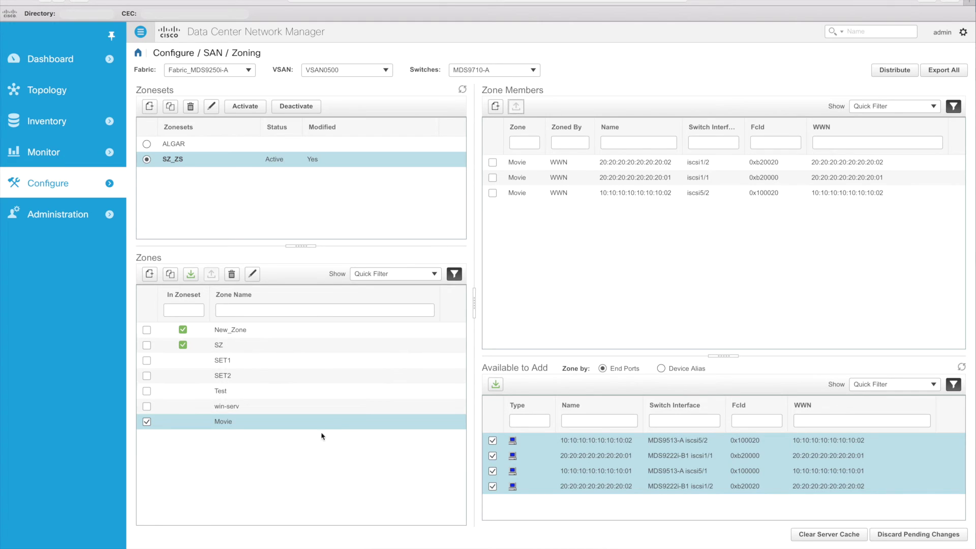
left_click(192, 275)
Activate SZ_ZS again, confirming the Movie zone member additions.
left_click(246, 109)
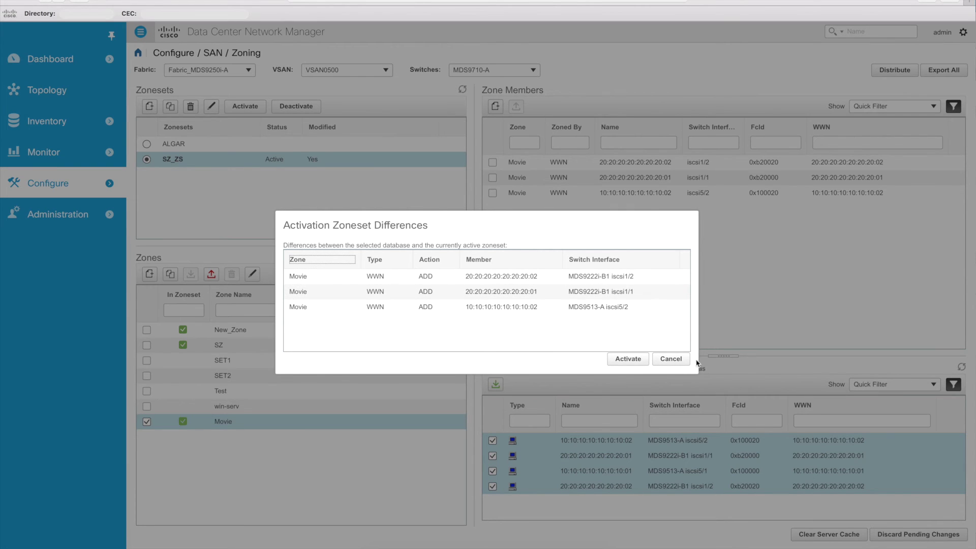
left_click(630, 360)
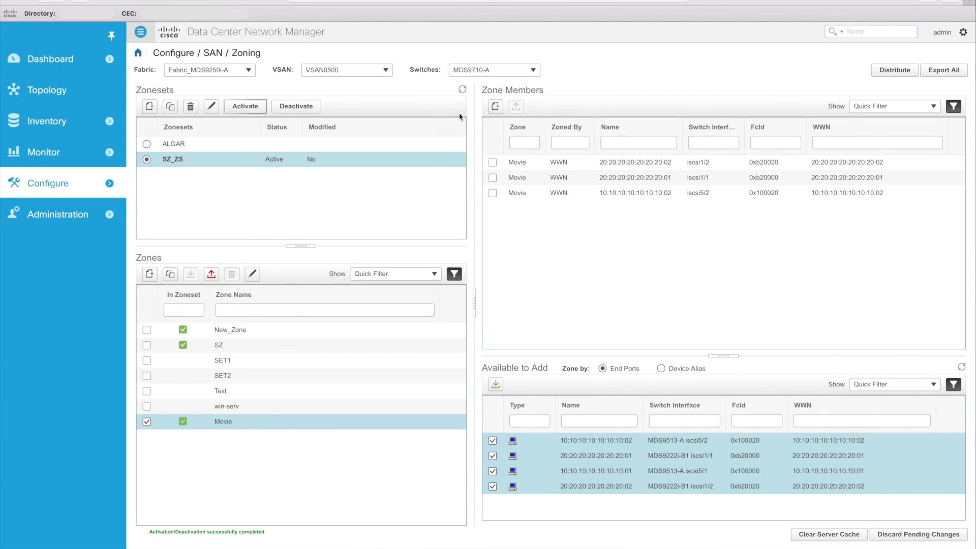
Refresh the zonesets and verify SZ_ZS holds Movie, New_Zone and SZ, compared against ALGAR.
left_click(462, 90)
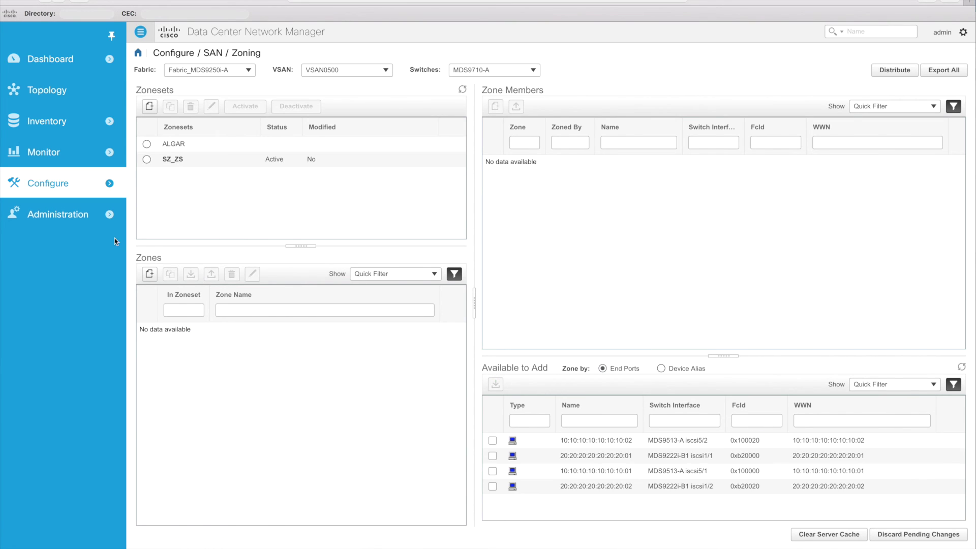
left_click(146, 160)
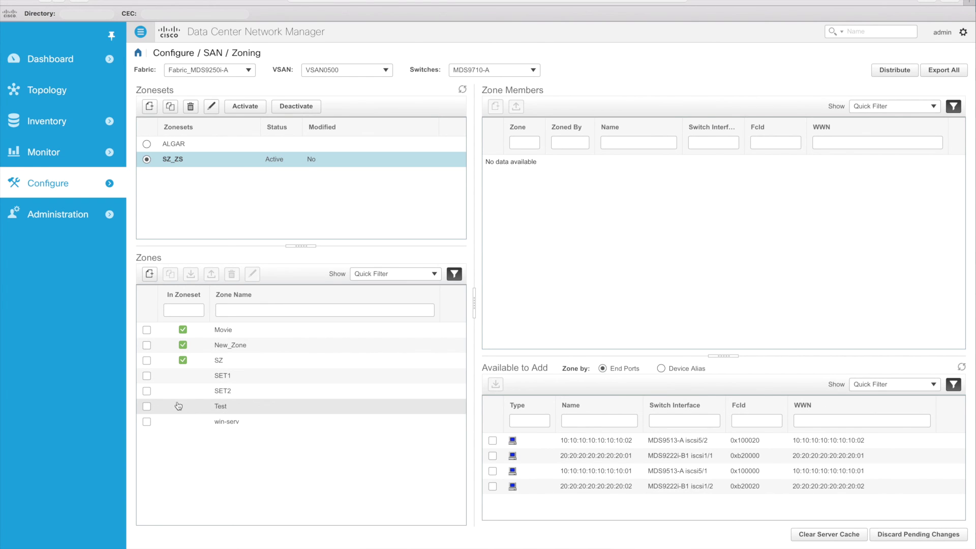
left_click(147, 145)
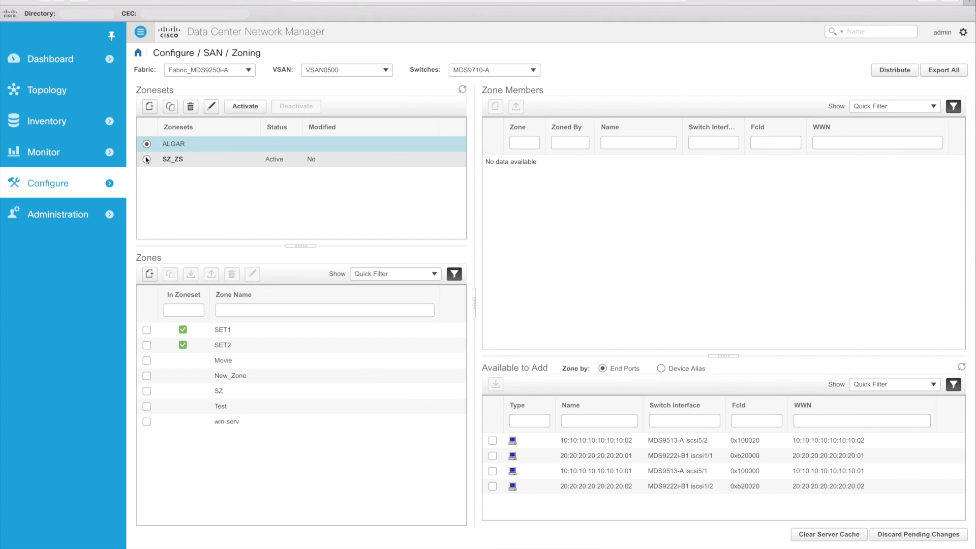
left_click(147, 160)
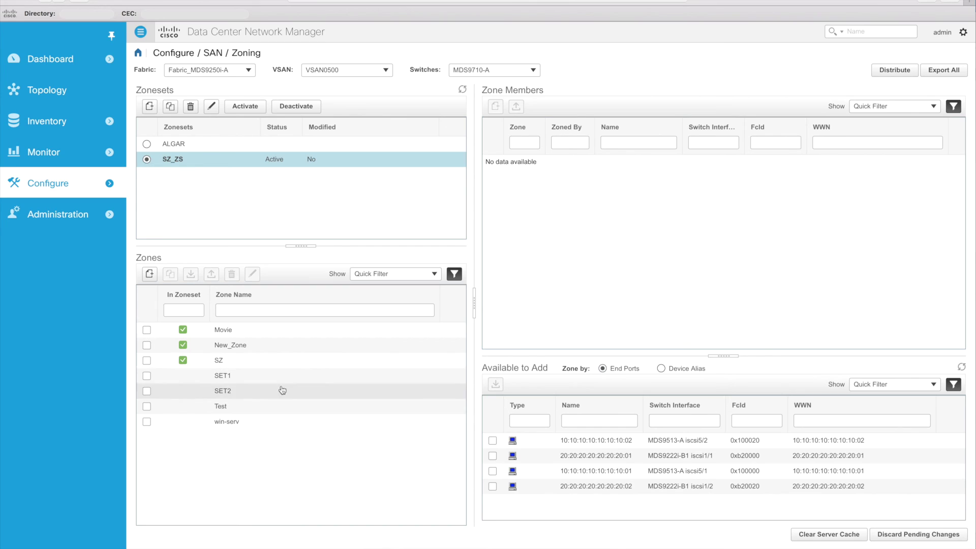